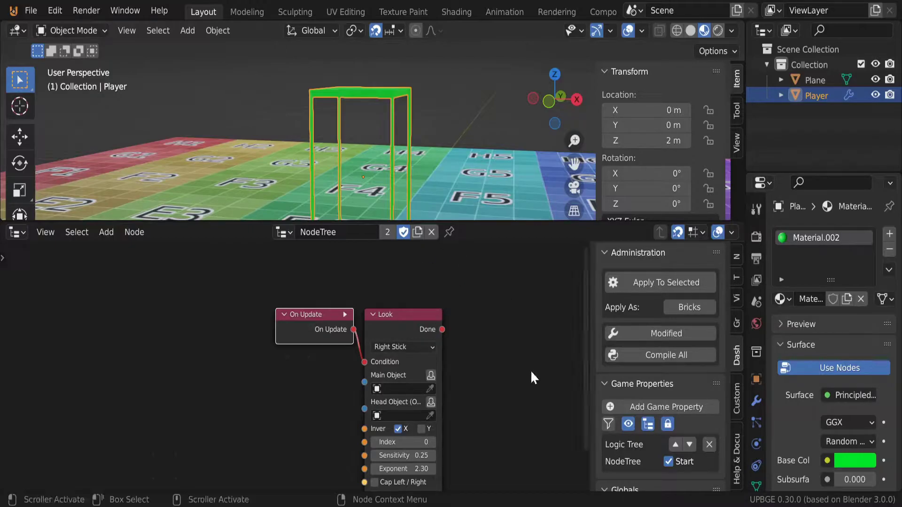
- Frame the Player box in front view and add a camera to the scene
{"action": "middle_click_drag", "start_coordinate": [522, 374], "coordinate": [457, 385], "text": "ctrl"}
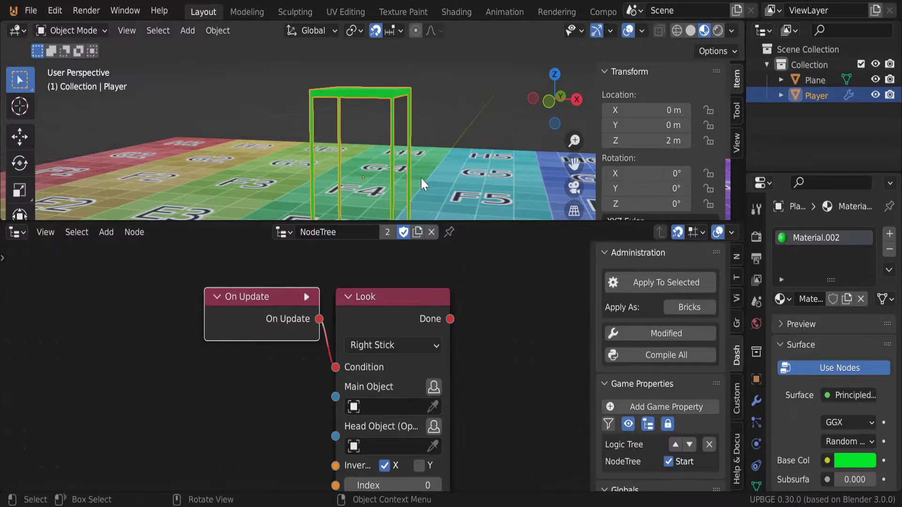
{"action": "key", "text": "KP_1"}
{"action": "key", "text": "KP_Decimal"}
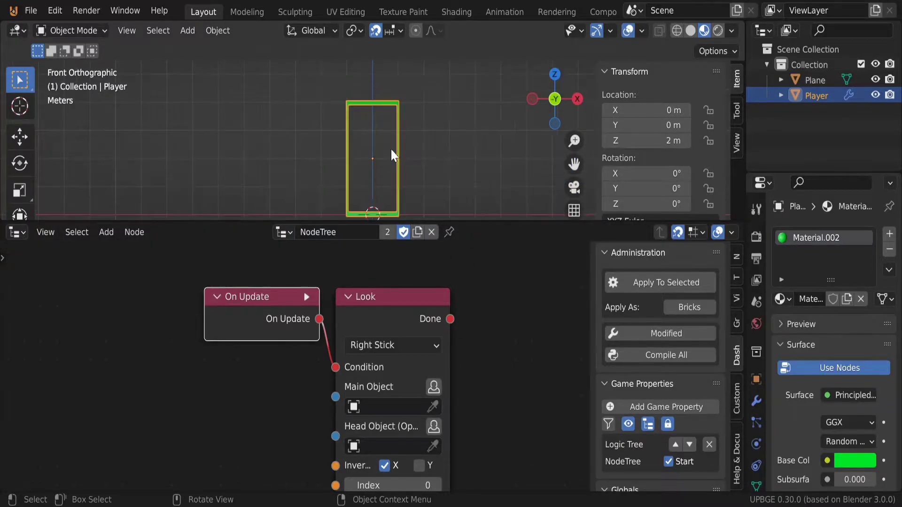
{"action": "key", "text": "shift+a"}
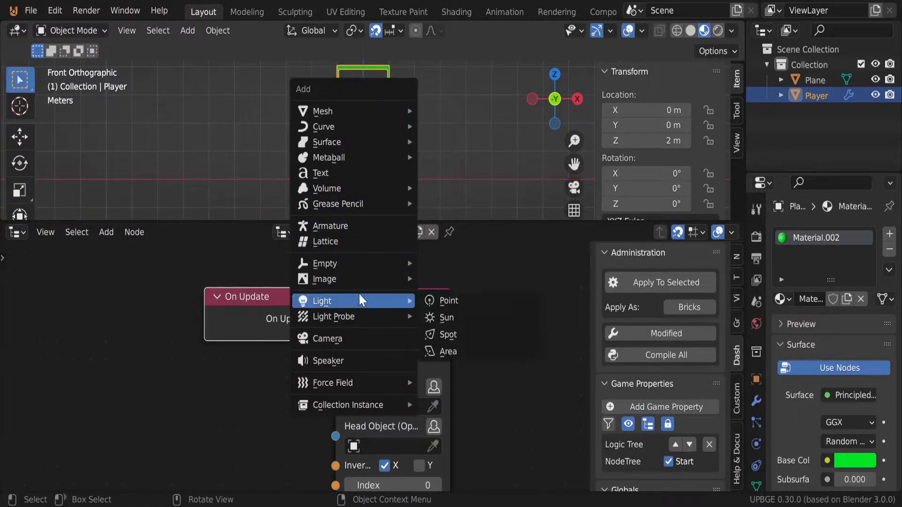
{"action": "left_click", "coordinate": [352, 335]}
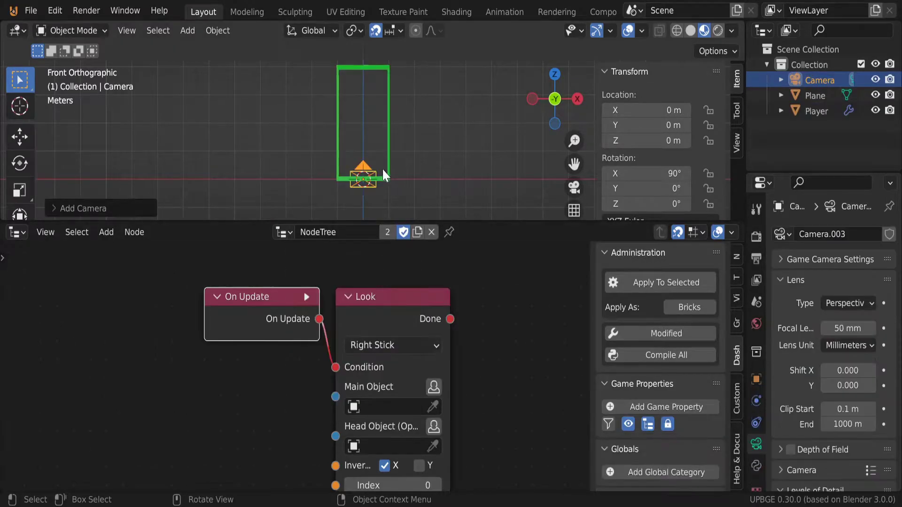
- Raise the camera to 3 m inside the Player box and check it from the right side
{"action": "key", "text": "g"}
{"action": "left_click", "coordinate": [377, 89]}
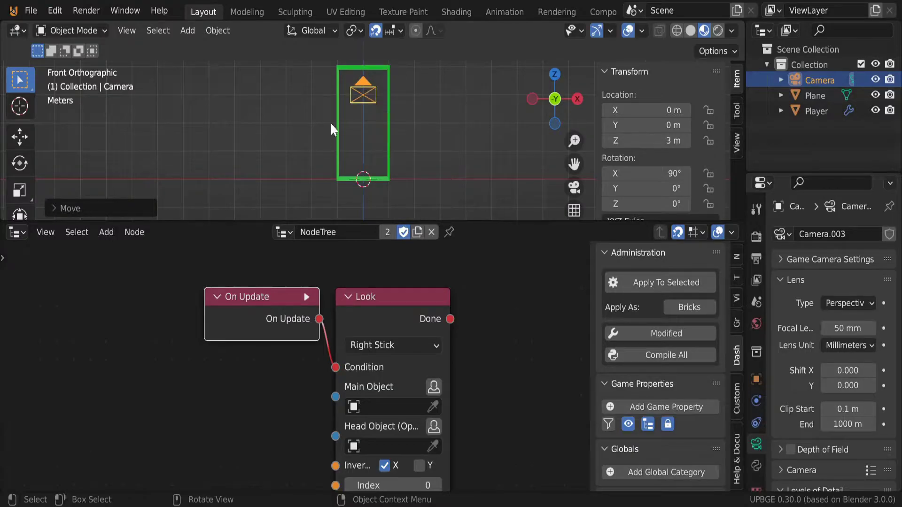
{"action": "middle_click_drag", "start_coordinate": [330, 123], "coordinate": [343, 118]}
{"action": "key", "text": "KP_3"}
{"action": "scroll", "coordinate": [359, 104], "scroll_direction": "up", "scroll_amount": 4}
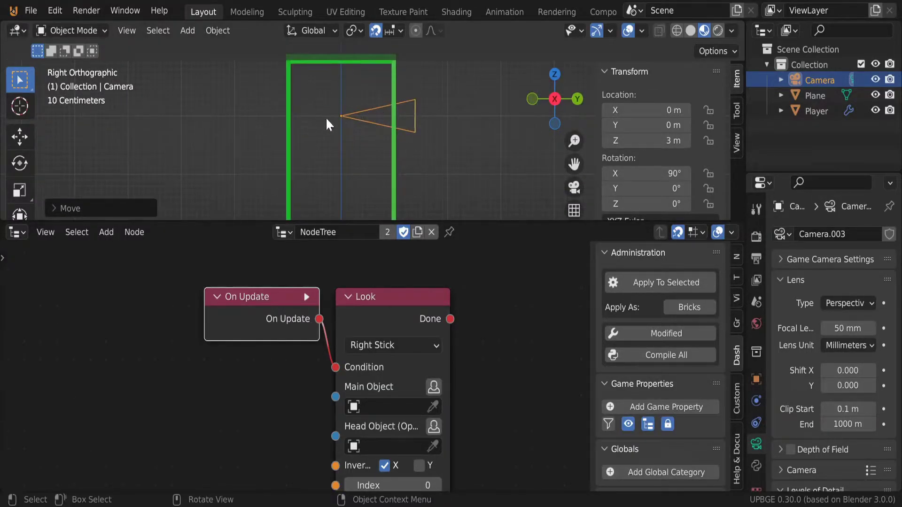
- Parent the camera to the Player box as an Object parent
{"action": "left_click", "coordinate": [391, 80], "text": "shift"}
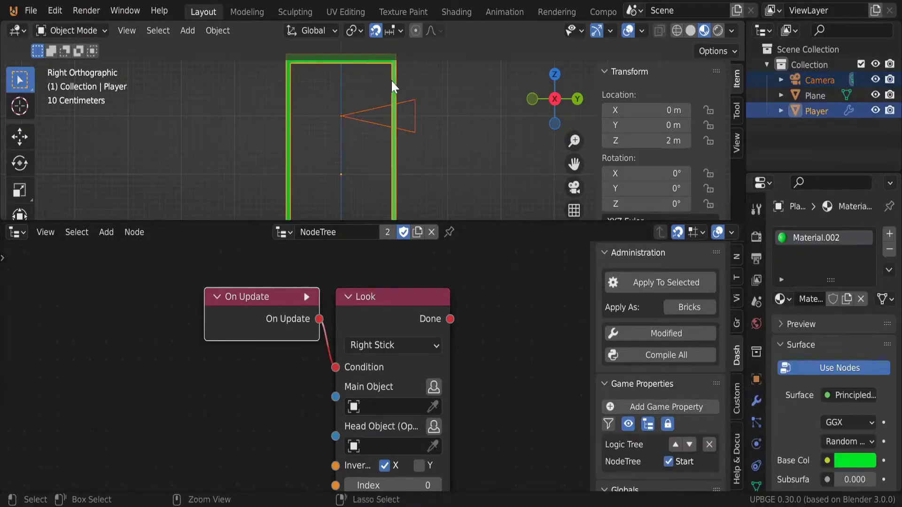
{"action": "key", "text": "ctrl+p"}
{"action": "left_click", "coordinate": [387, 80]}
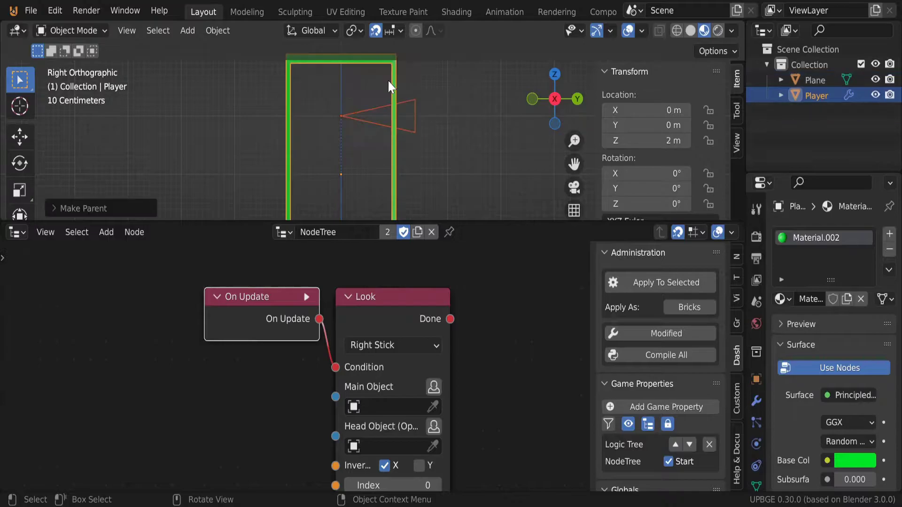
- Set the Look node's Main Object to Player and view through the camera
{"action": "left_click", "coordinate": [392, 406]}
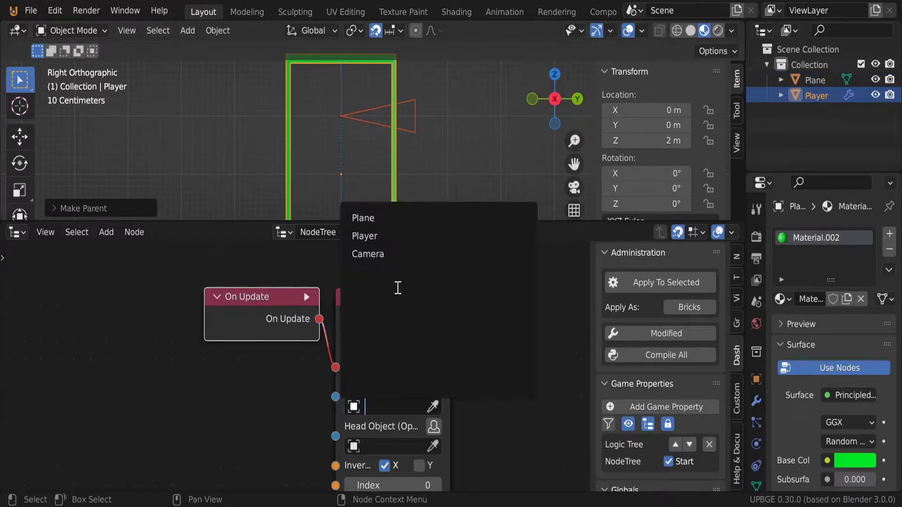
{"action": "left_click", "coordinate": [393, 237]}
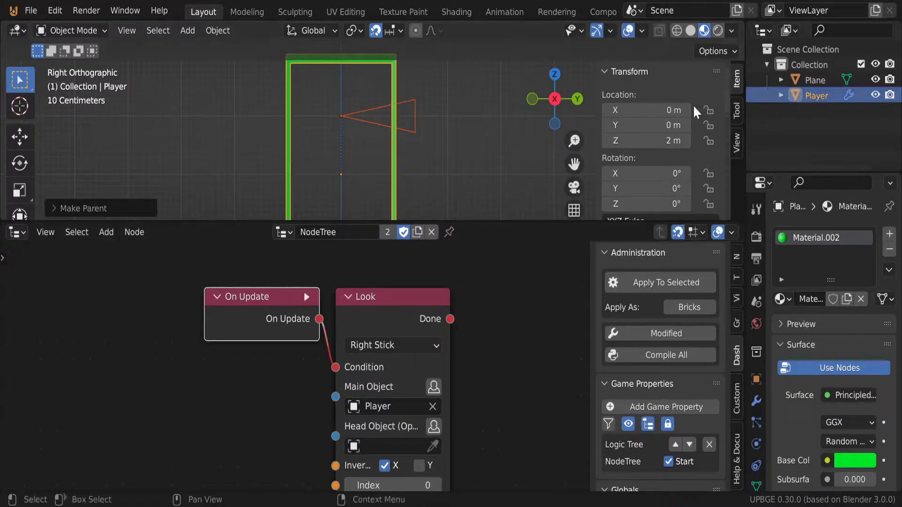
{"action": "key", "text": "KP_0"}
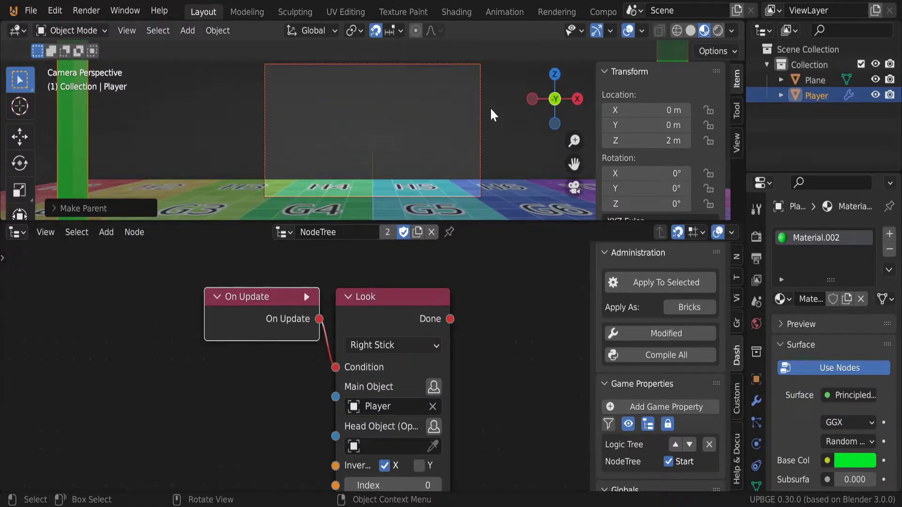
- Test-run the game in the viewport, then stop it
{"action": "key", "text": "p"}
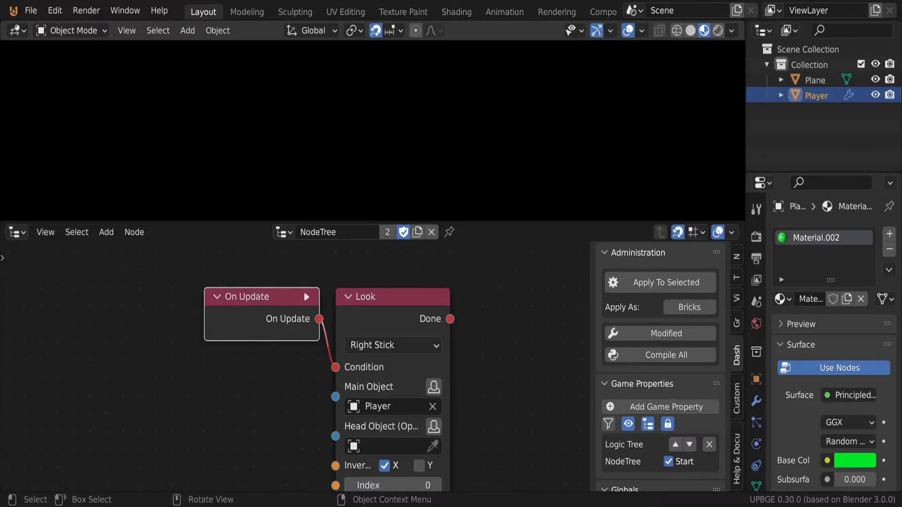
{"action": "key", "text": "Escape"}
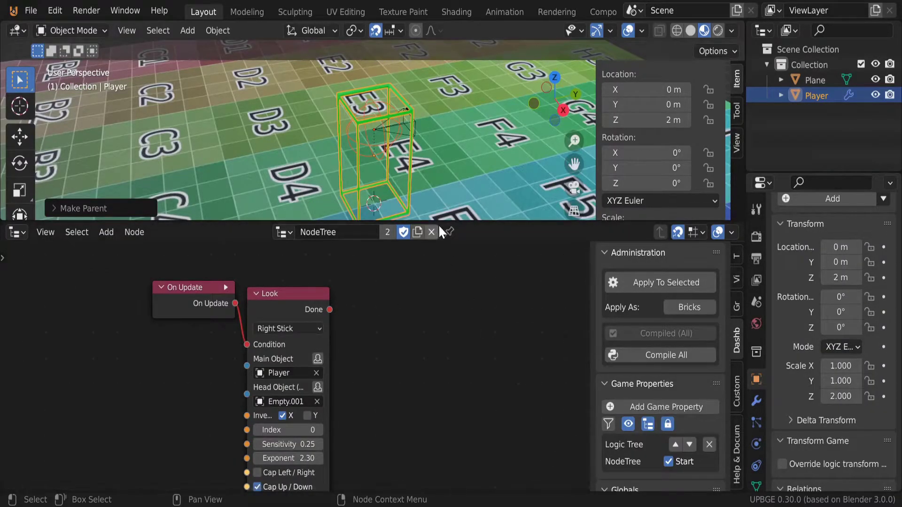
{"action": "middle_click_drag", "start_coordinate": [404, 160], "coordinate": [470, 169]}
{"action": "left_click_drag", "start_coordinate": [280, 294], "coordinate": [286, 290]}
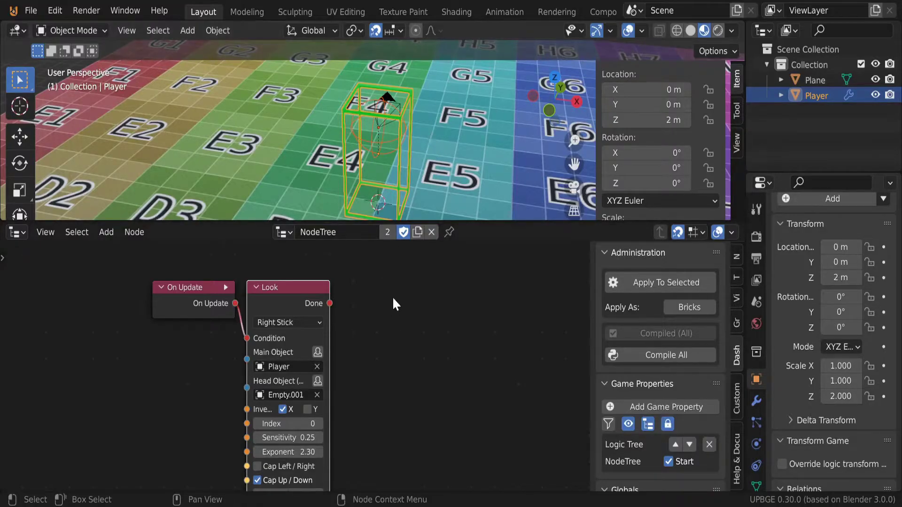
{"action": "middle_click_drag", "start_coordinate": [437, 294], "coordinate": [320, 288]}
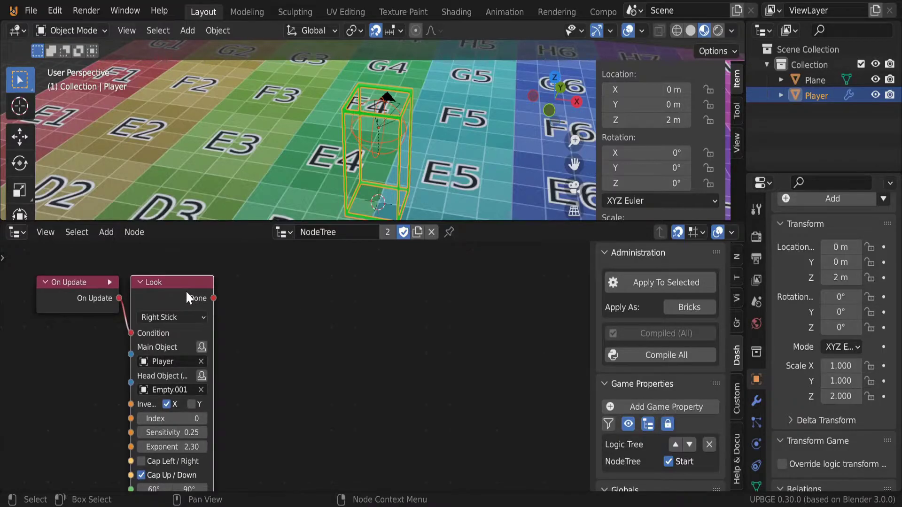
- Search nodes for 'look' and place a second Look node in the tree
{"action": "key", "text": "shift+a"}
{"action": "left_click", "coordinate": [301, 134]}
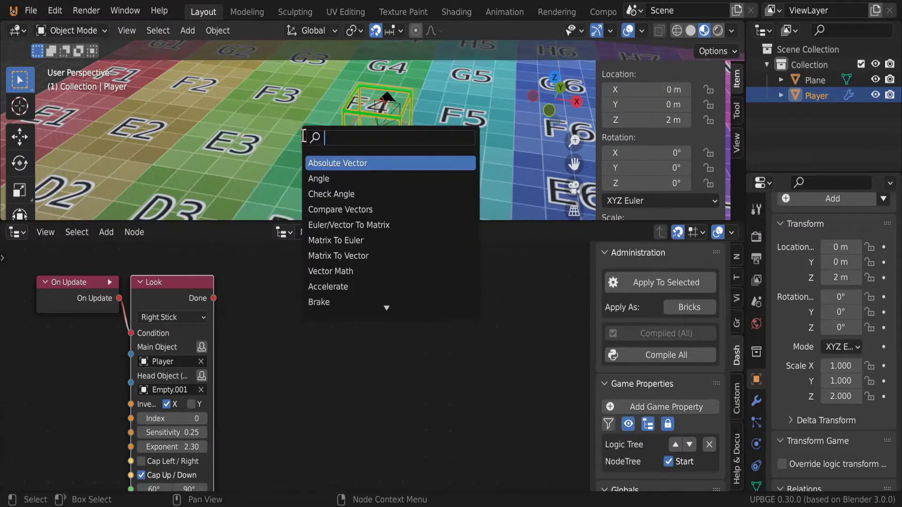
{"action": "type", "text": "look"}
{"action": "left_click", "coordinate": [334, 178]}
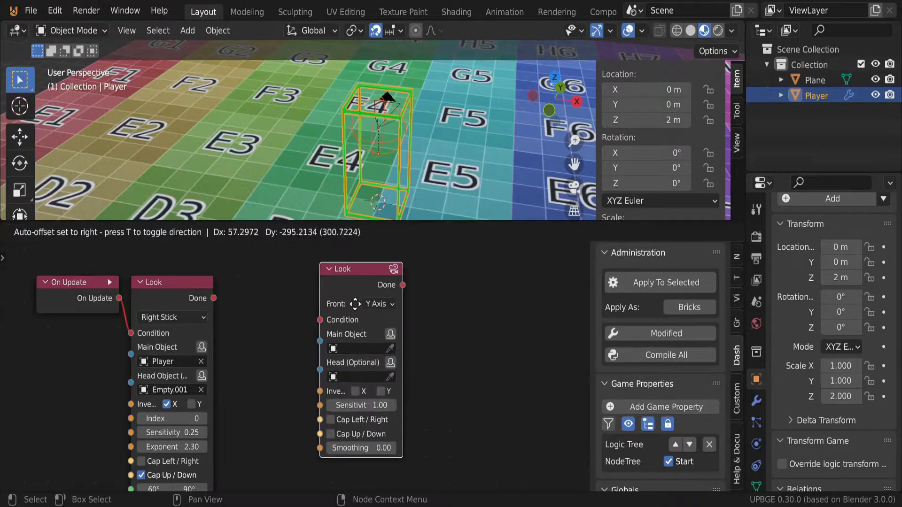
{"action": "left_click", "coordinate": [356, 316]}
- Set the new Look node's Front axis to Y Axis and center it in view
{"action": "scroll", "coordinate": [371, 283], "scroll_direction": "up", "scroll_amount": 3}
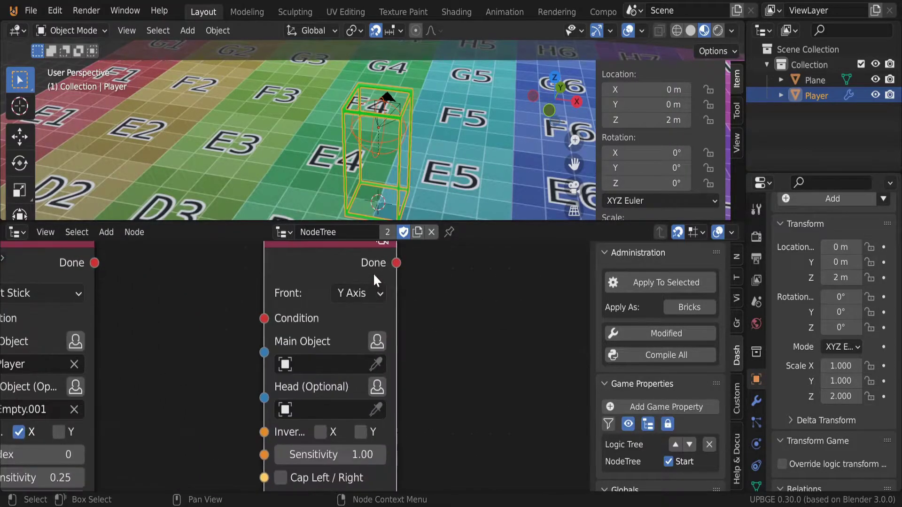
{"action": "middle_click_drag", "start_coordinate": [374, 281], "coordinate": [376, 317]}
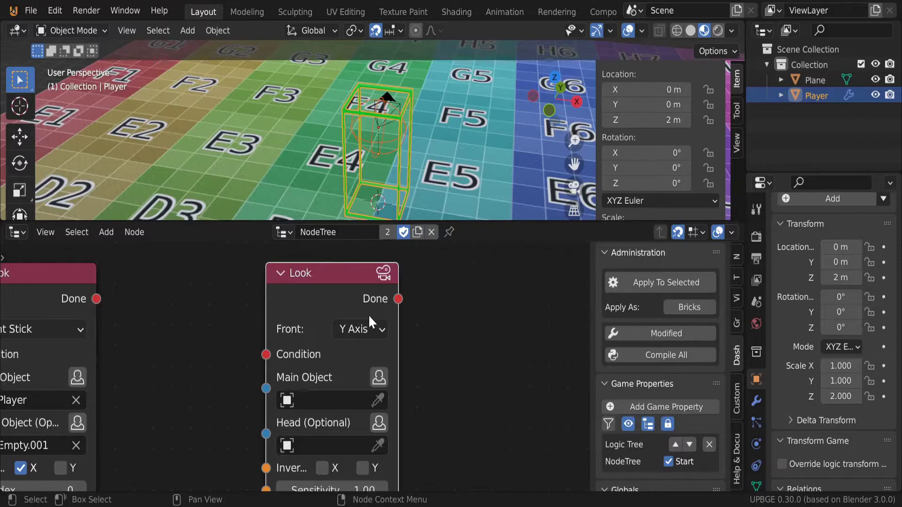
{"action": "scroll", "coordinate": [397, 315], "scroll_direction": "up", "scroll_amount": 2}
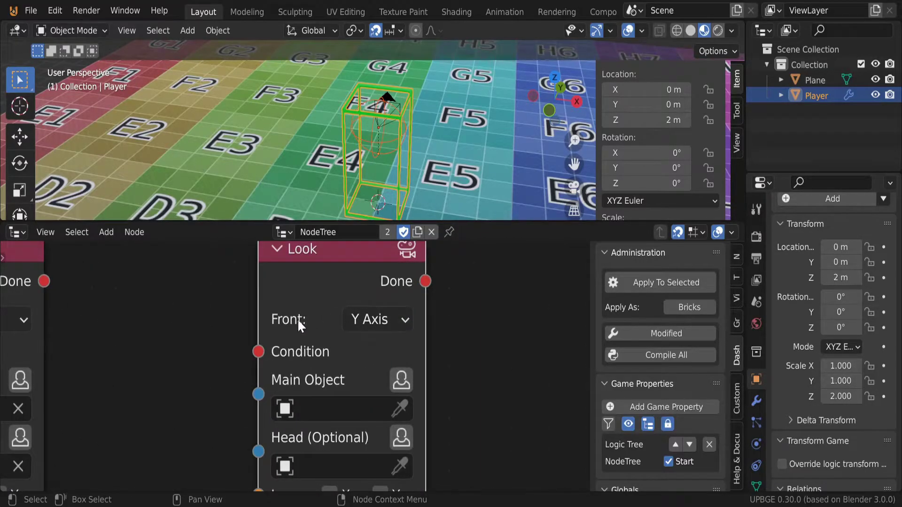
{"action": "left_click", "coordinate": [357, 323]}
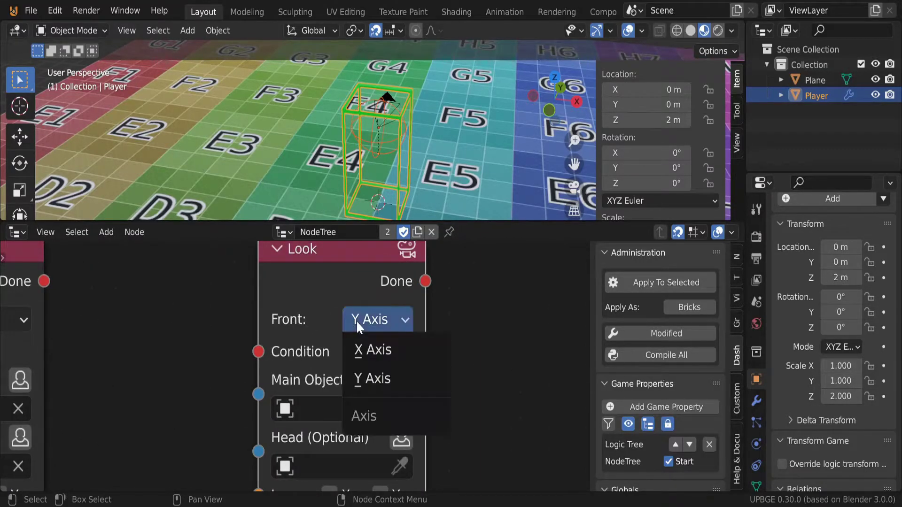
{"action": "left_click", "coordinate": [371, 379]}
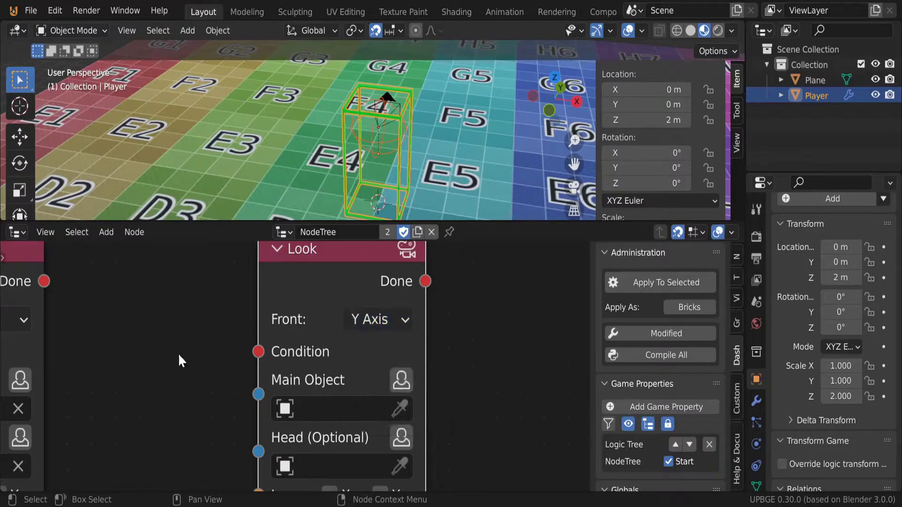
{"action": "middle_click_drag", "start_coordinate": [179, 354], "coordinate": [312, 341]}
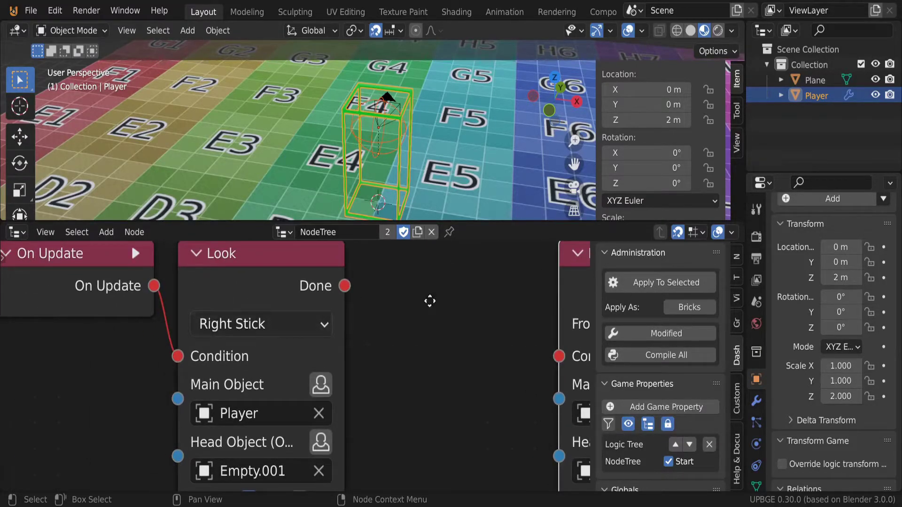
{"action": "middle_click_drag", "start_coordinate": [430, 302], "coordinate": [190, 365]}
- Delete the Y Axis Look node and enlarge the 3D view in front view
{"action": "key", "text": "x"}
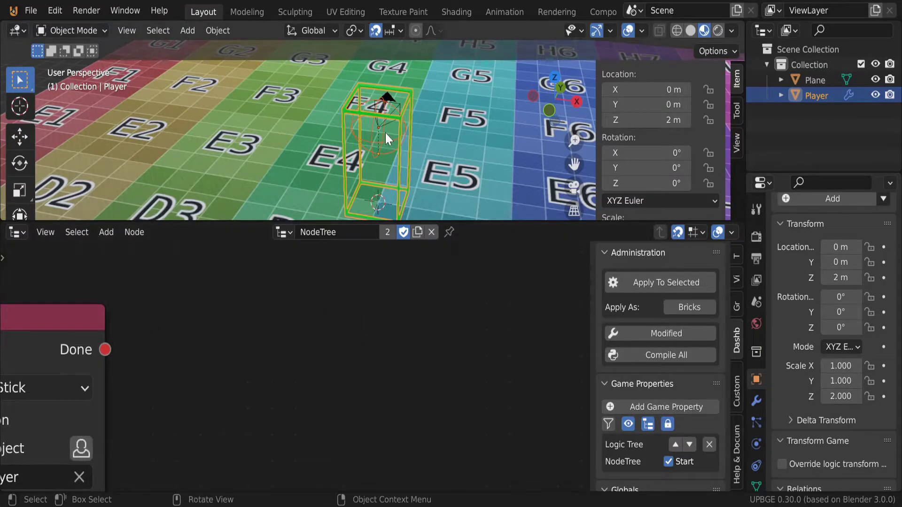
{"action": "left_click_drag", "start_coordinate": [379, 217], "coordinate": [380, 366]}
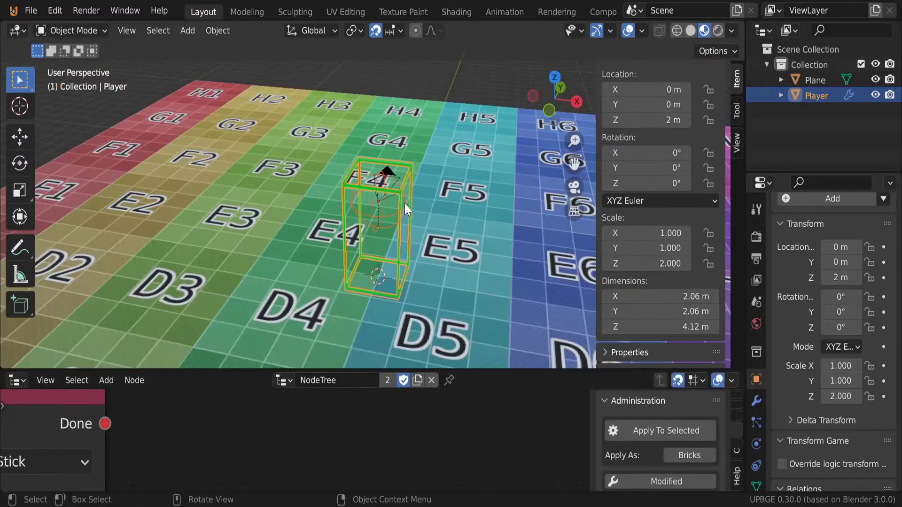
{"action": "key", "text": "KP_1"}
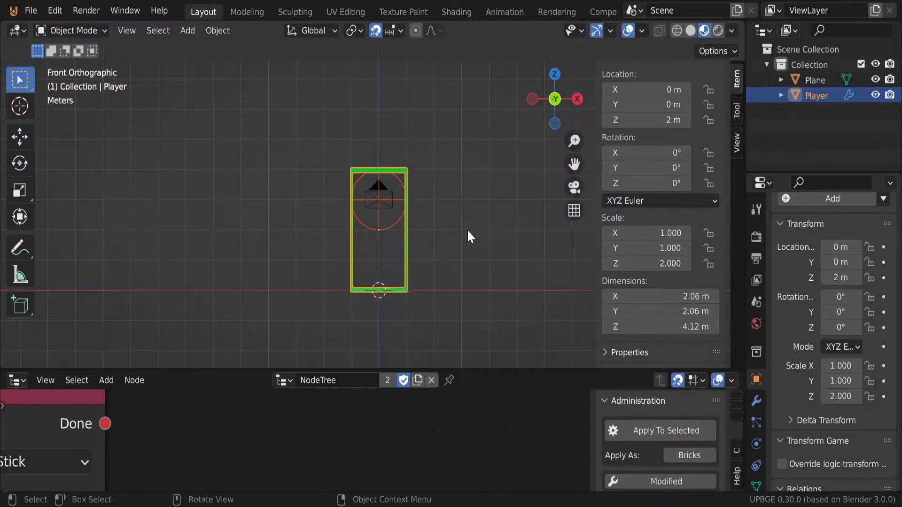
- Zoom and orbit in to inspect the camera and sphere empty inside the Player box
{"action": "key", "text": "shift+s"}
{"action": "key", "text": "shift+a"}
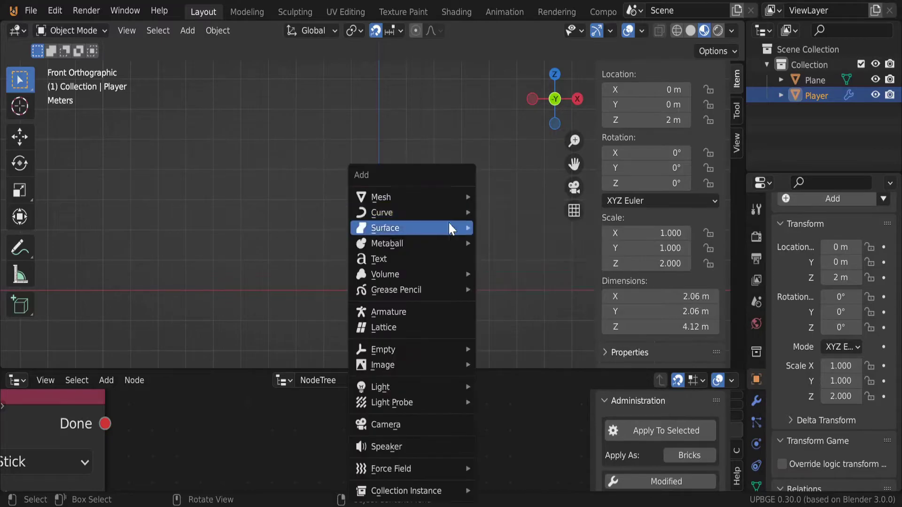
{"action": "mouse_move", "coordinate": [450, 349]}
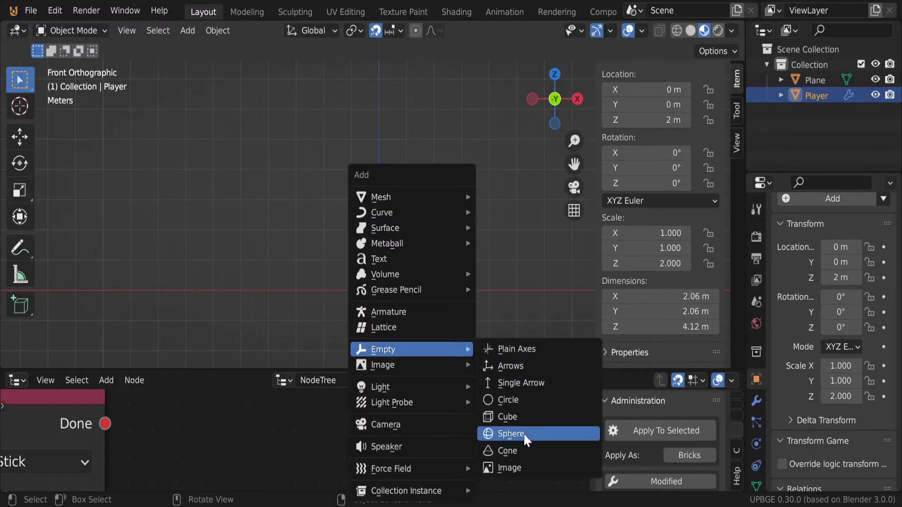
{"action": "key", "text": "Escape"}
{"action": "scroll", "coordinate": [413, 211], "scroll_direction": "up", "scroll_amount": 2}
{"action": "middle_click_drag", "start_coordinate": [407, 203], "coordinate": [271, 221]}
{"action": "scroll", "coordinate": [345, 196], "scroll_direction": "up", "scroll_amount": 3}
{"action": "middle_click_drag", "start_coordinate": [391, 185], "coordinate": [419, 231]}
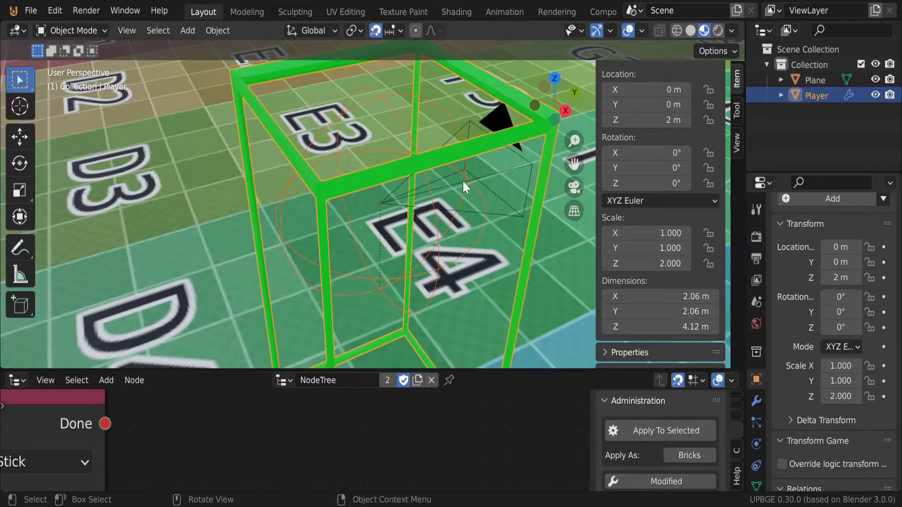
- Clear the camera's parent and set its X rotation to 90°
{"action": "left_click", "coordinate": [463, 182]}
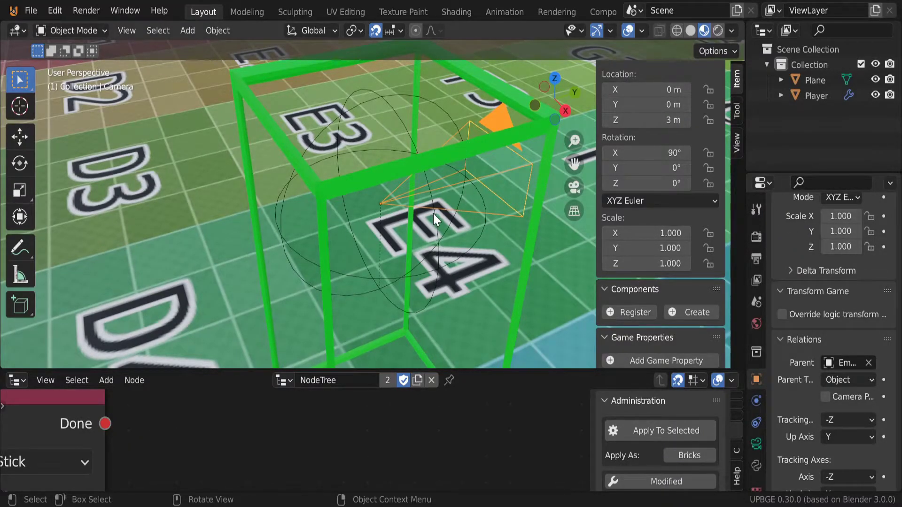
{"action": "left_click", "coordinate": [869, 363]}
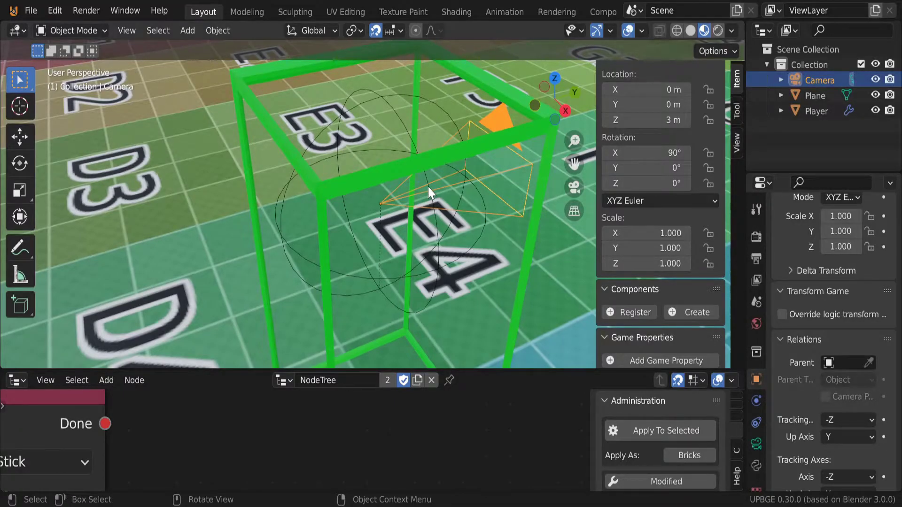
{"action": "key", "text": "KP_7"}
{"action": "left_click", "coordinate": [665, 152]}
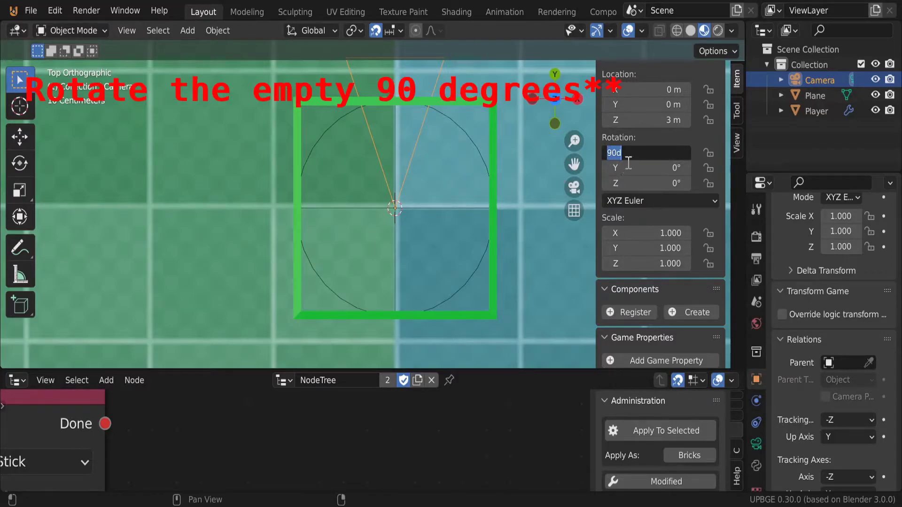
{"action": "type", "text": "90"}
{"action": "key", "text": "Return"}
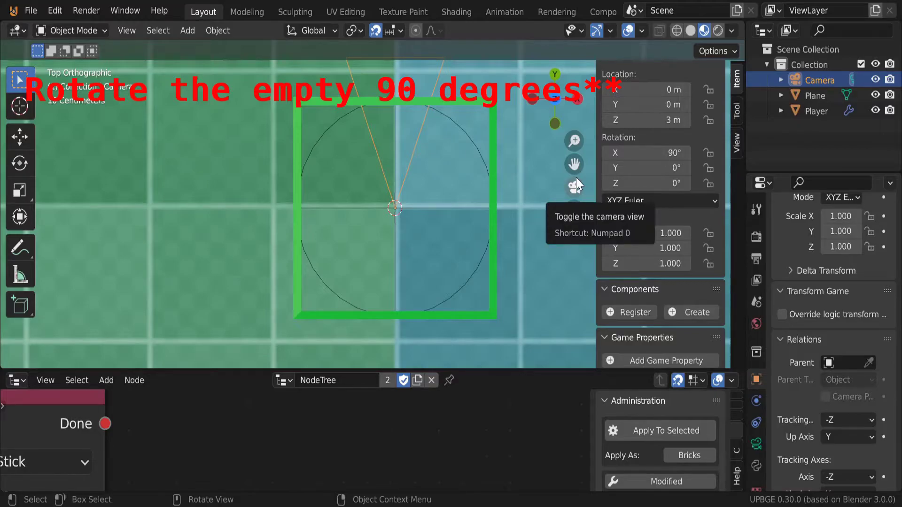
- Parent the camera to the sphere empty Empty.001, leaving only the empty selected
{"action": "key", "text": "KP_5"}
{"action": "middle_click_drag", "start_coordinate": [507, 193], "coordinate": [470, 179]}
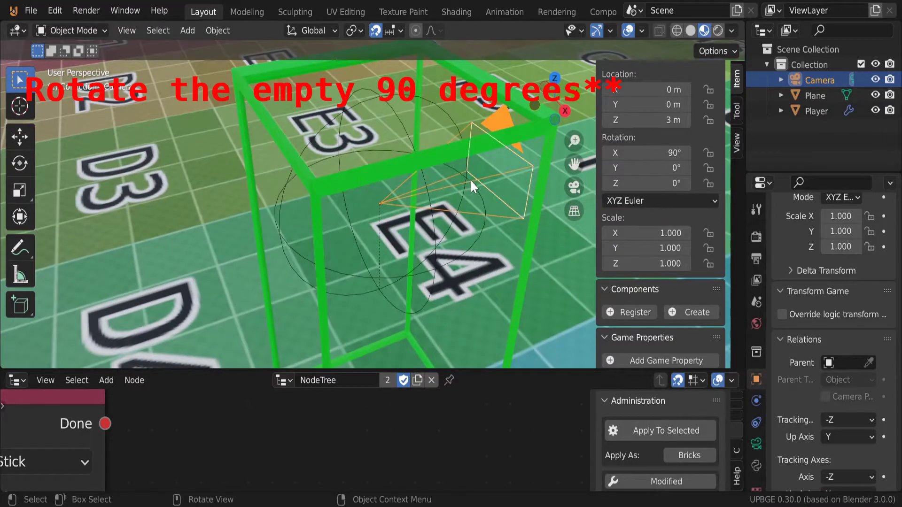
{"action": "left_click", "coordinate": [427, 190], "text": "shift"}
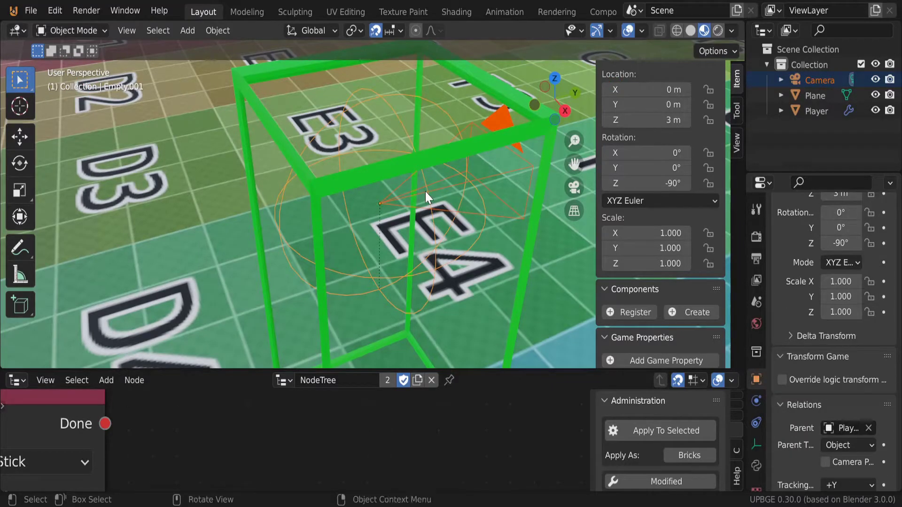
{"action": "key", "text": "ctrl+p"}
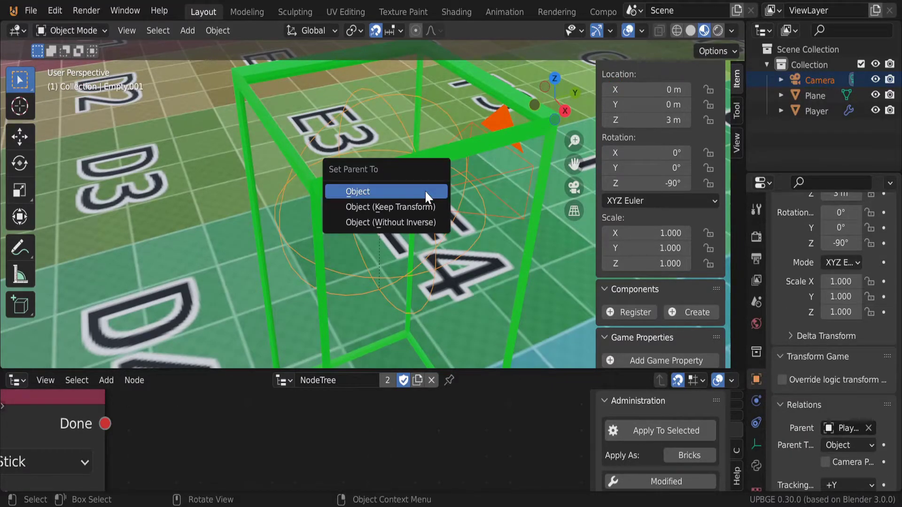
{"action": "left_click", "coordinate": [426, 192]}
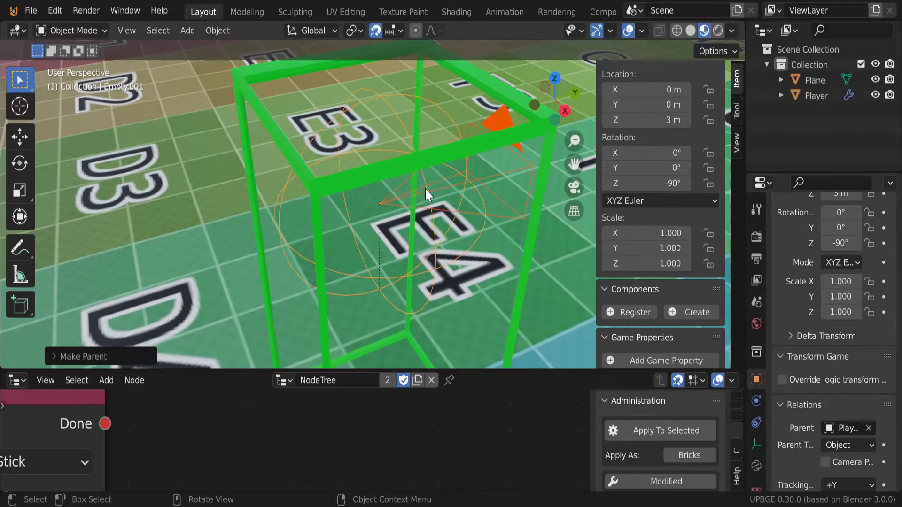
{"action": "left_click", "coordinate": [425, 189]}
- Select the Player box and enlarge the node editor to show the Look node settings
{"action": "left_click", "coordinate": [283, 71]}
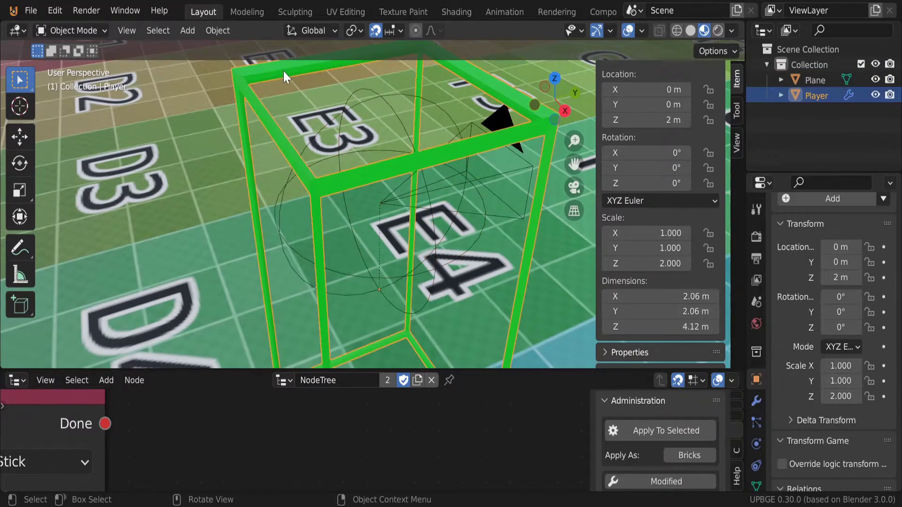
{"action": "middle_click_drag", "start_coordinate": [57, 449], "coordinate": [245, 469]}
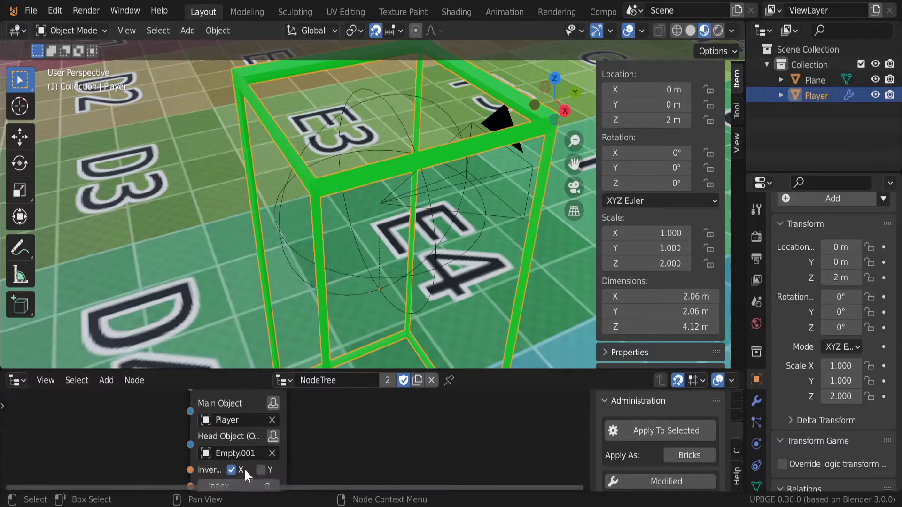
{"action": "left_click_drag", "start_coordinate": [247, 379], "coordinate": [347, 348]}
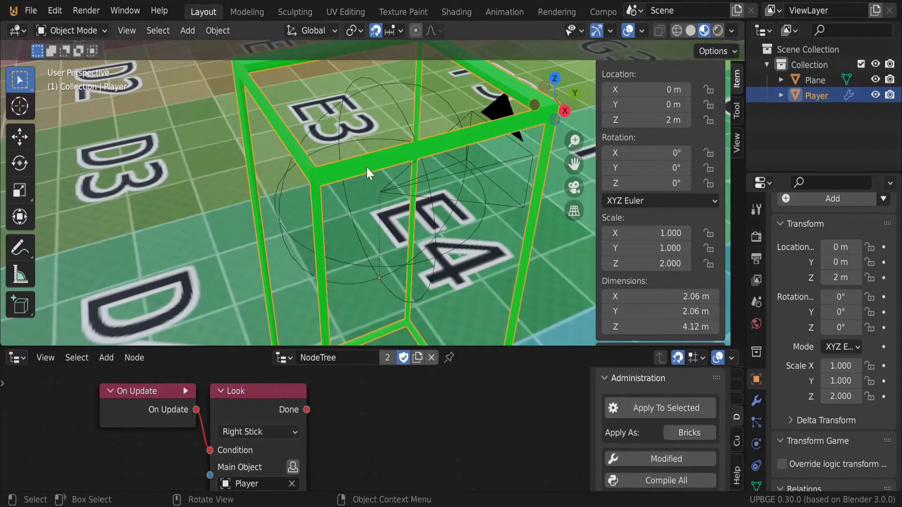
- Look through the camera and test-run the game twice to check the right-stick look
{"action": "key", "text": "KP_0"}
{"action": "key", "text": "p"}
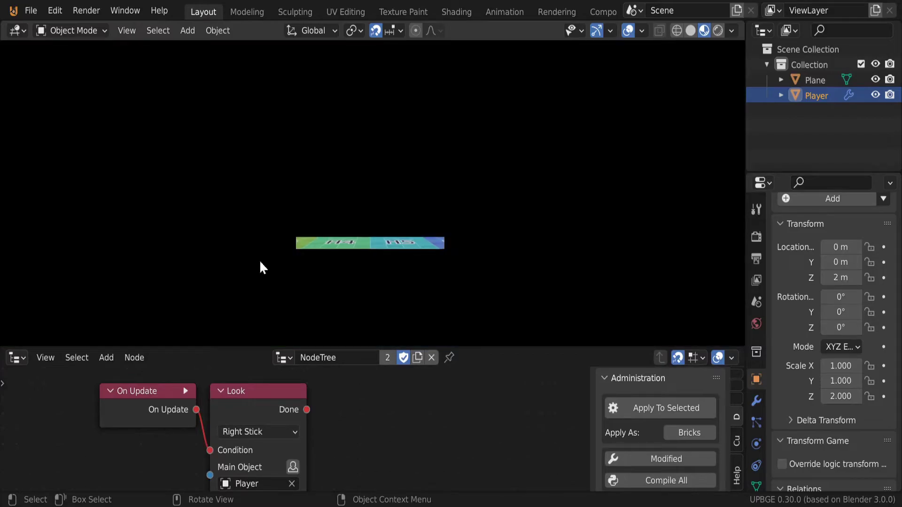
{"action": "key", "text": "Escape"}
{"action": "key", "text": "p"}
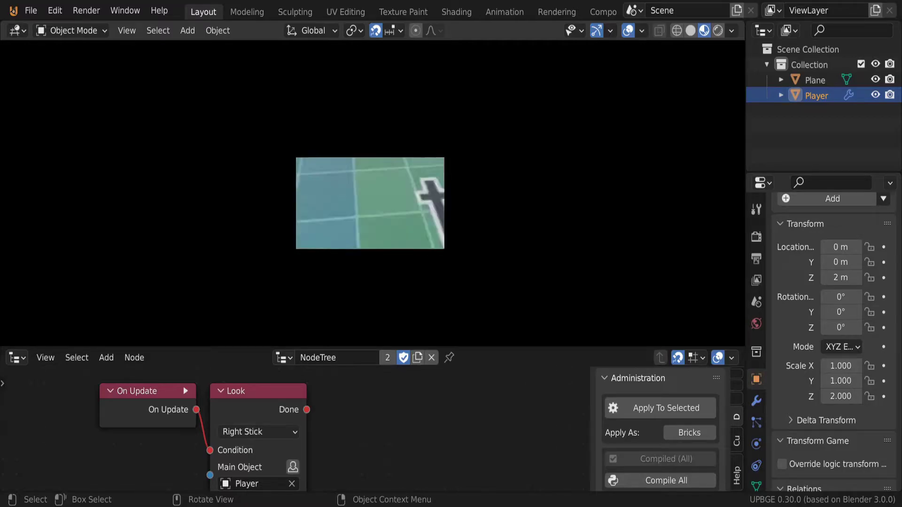
{"action": "key", "text": "Escape"}
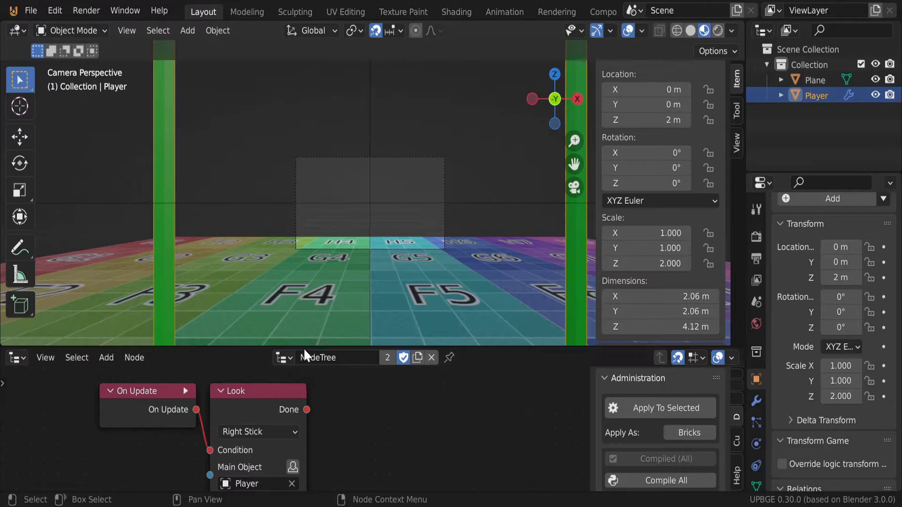
- Enlarge the node editor and test-play the current gamepad camera look
{"action": "left_click_drag", "start_coordinate": [304, 349], "coordinate": [322, 205]}
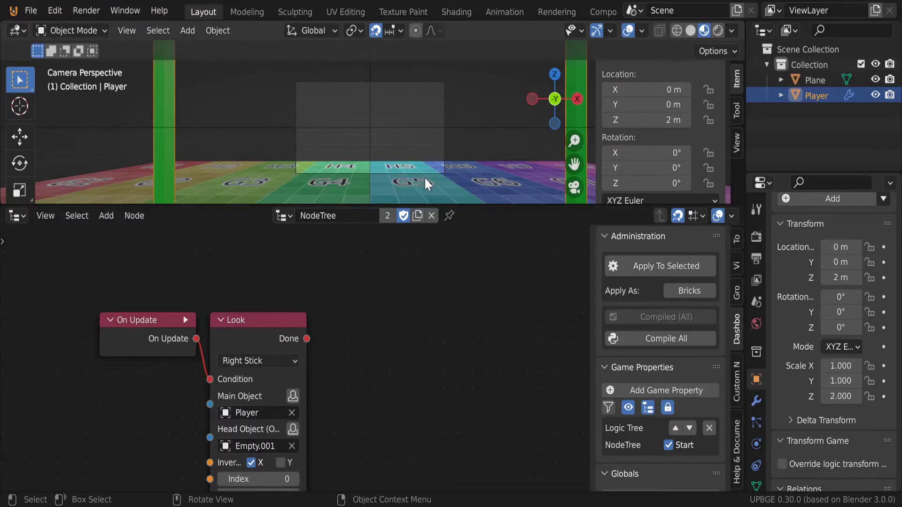
{"action": "scroll", "coordinate": [363, 404], "scroll_direction": "up", "scroll_amount": 4}
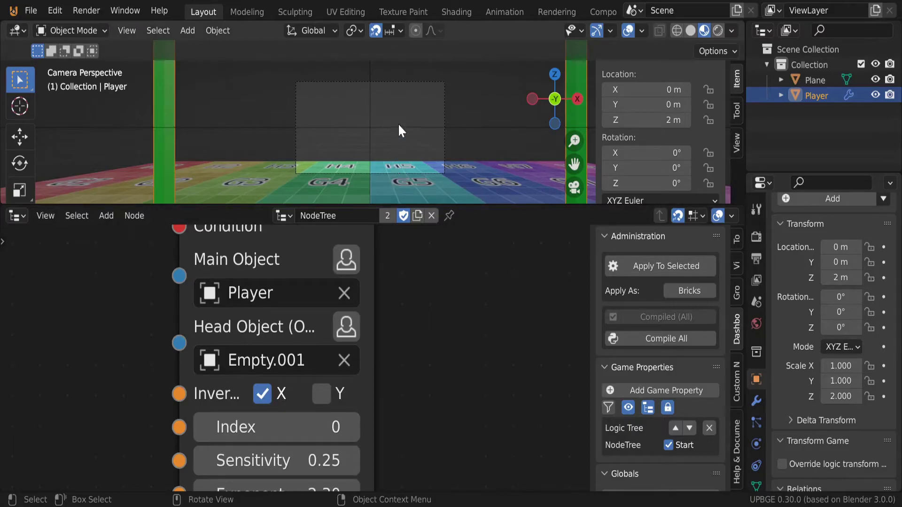
{"action": "key", "text": "p"}
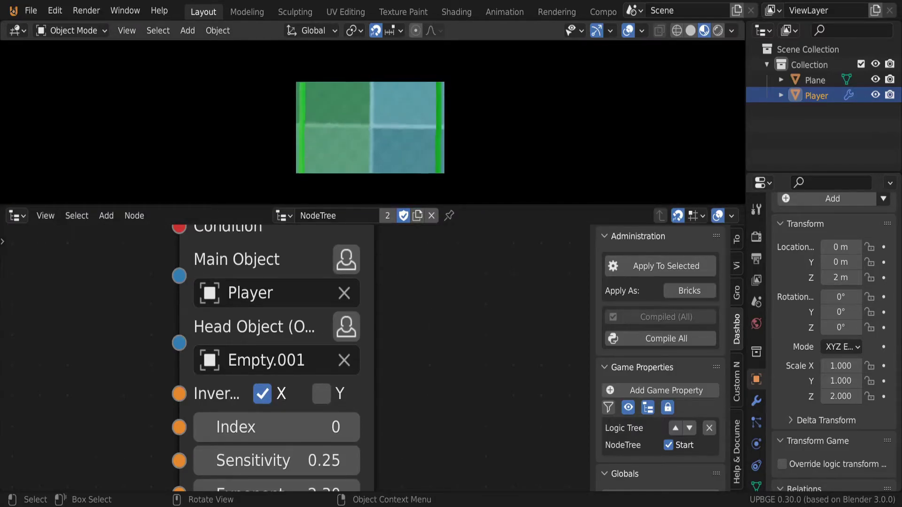
{"action": "key", "text": "Escape"}
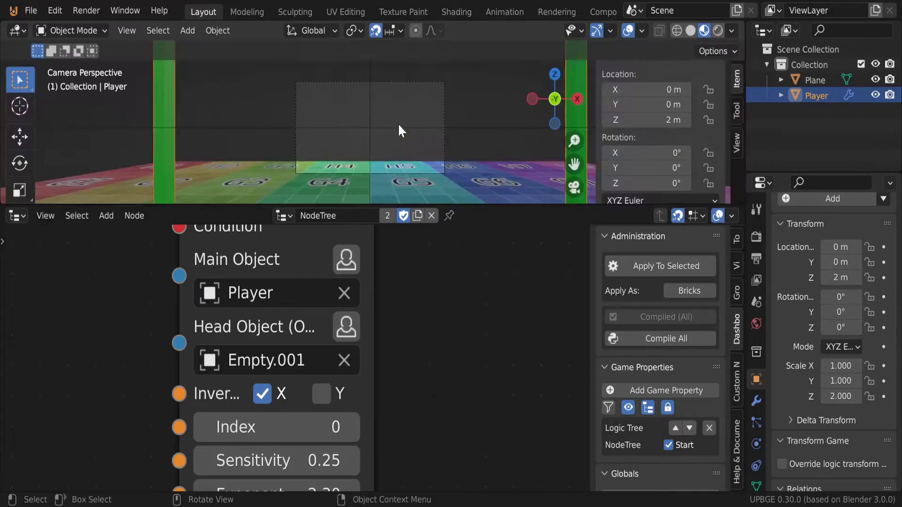
- Enable Invert Y on the Look node and test-play the inverted look again
{"action": "left_click", "coordinate": [321, 394]}
{"action": "key", "text": "p"}
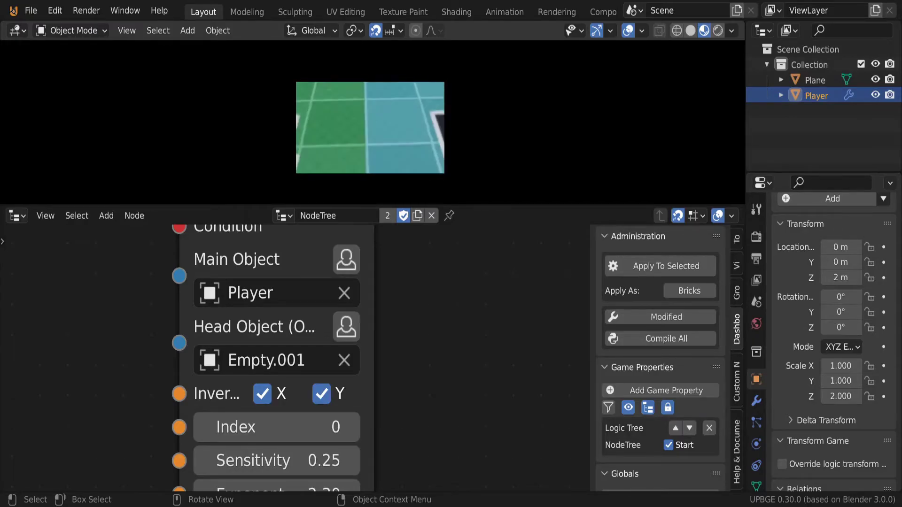
{"action": "key", "text": "Escape"}
{"action": "middle_click_drag", "start_coordinate": [409, 336], "coordinate": [427, 285]}
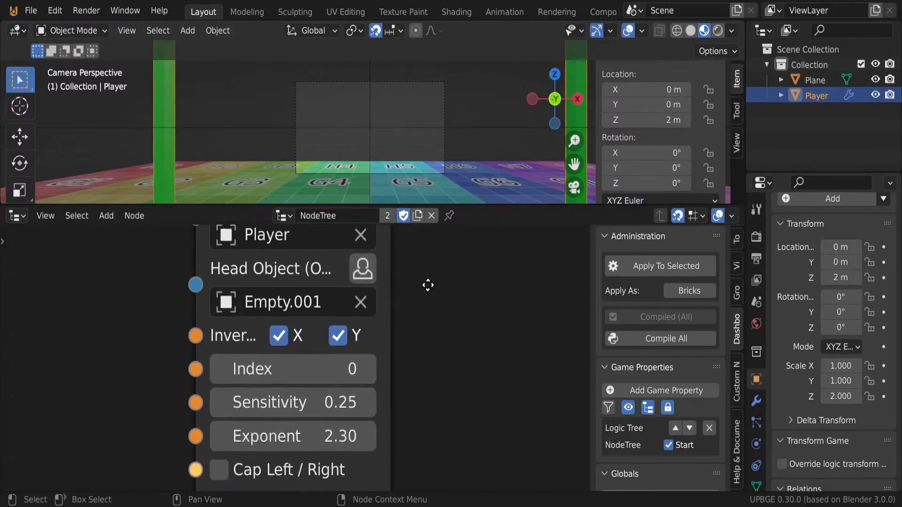
{"action": "scroll", "coordinate": [427, 285], "scroll_direction": "down", "scroll_amount": 3}
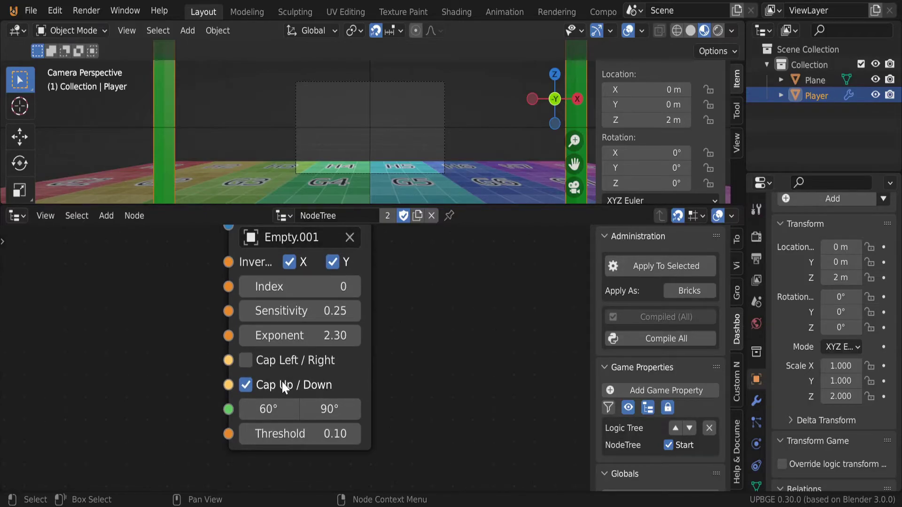
{"action": "scroll", "coordinate": [300, 417], "scroll_direction": "up", "scroll_amount": 2}
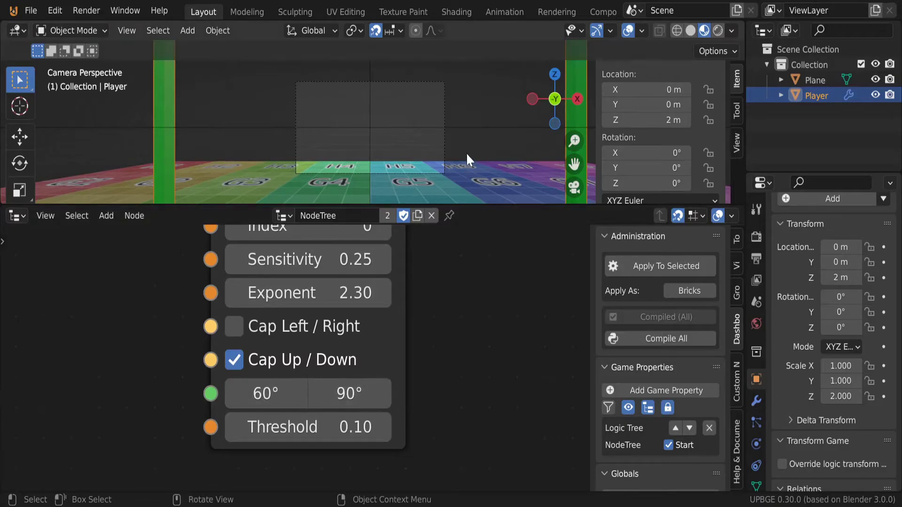
{"action": "scroll", "coordinate": [453, 370], "scroll_direction": "down", "scroll_amount": 3}
{"action": "scroll", "coordinate": [437, 375], "scroll_direction": "up", "scroll_amount": 3, "text": "shift"}
{"action": "scroll", "coordinate": [422, 331], "scroll_direction": "down", "scroll_amount": 2}
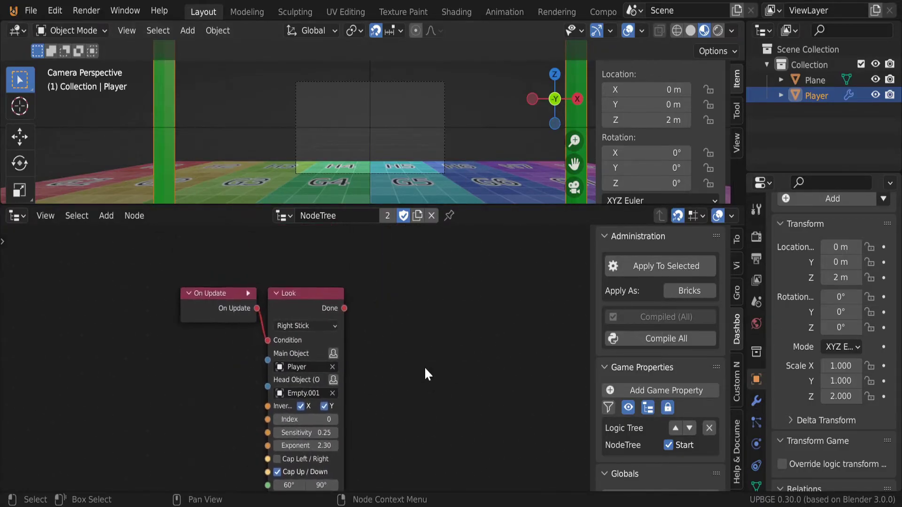
{"action": "scroll", "coordinate": [303, 362], "scroll_direction": "up", "scroll_amount": 4}
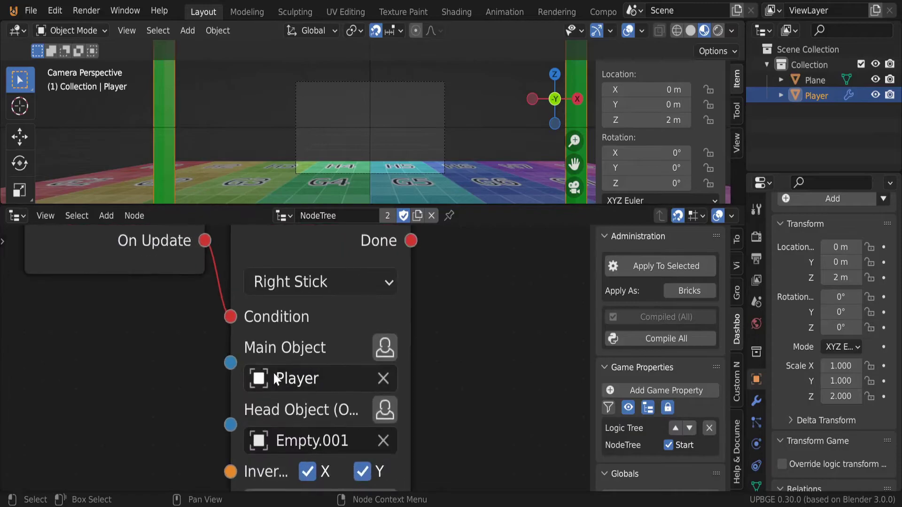
{"action": "middle_click_drag", "start_coordinate": [281, 198], "coordinate": [325, 108]}
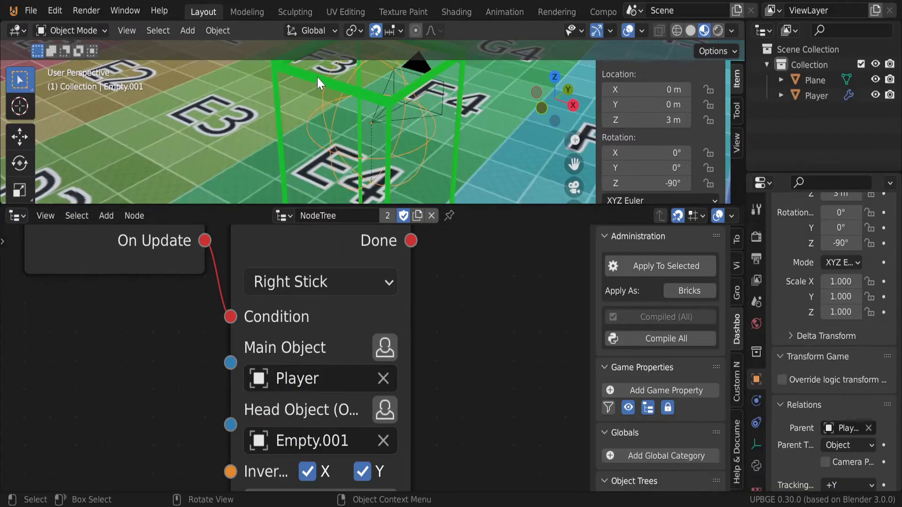
{"action": "middle_click_drag", "start_coordinate": [346, 350], "coordinate": [343, 295]}
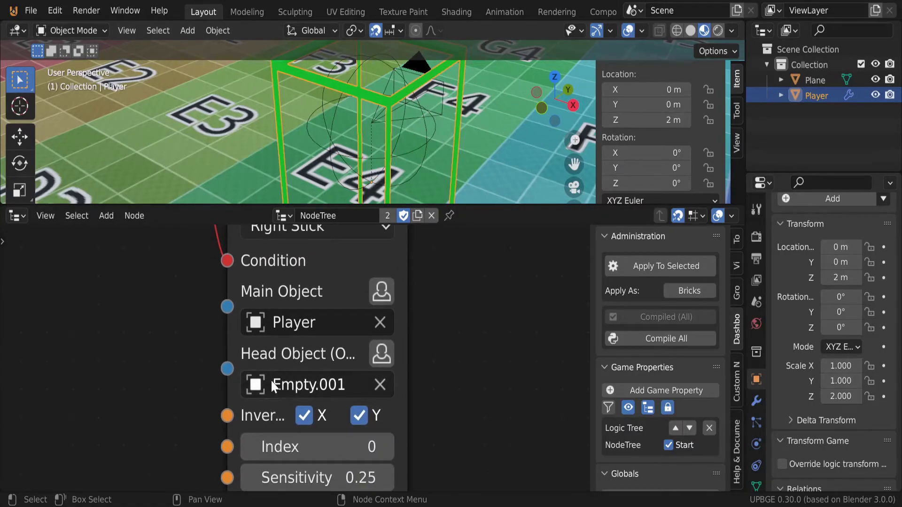
{"action": "scroll", "coordinate": [367, 134], "scroll_direction": "up", "scroll_amount": 2}
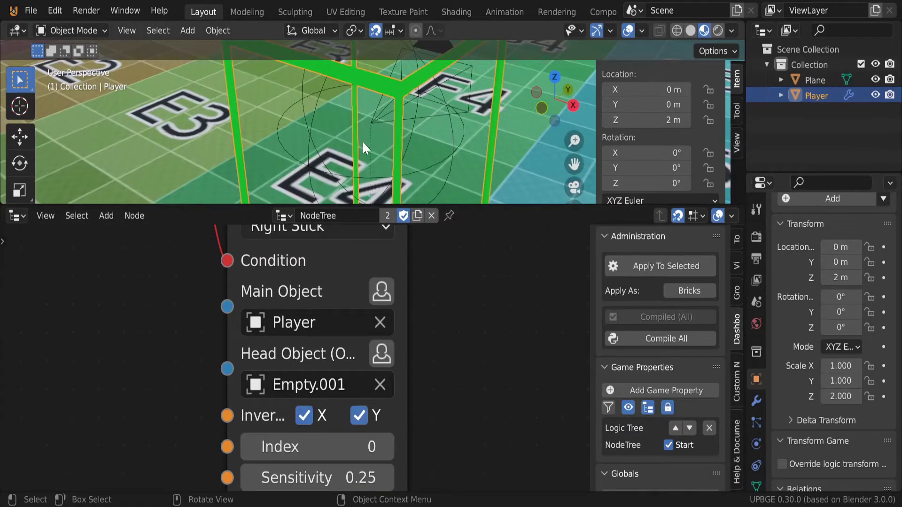
{"action": "left_click", "coordinate": [311, 115]}
{"action": "key", "text": "r"}
{"action": "key", "text": "r"}
{"action": "right_click", "coordinate": [498, 156]}
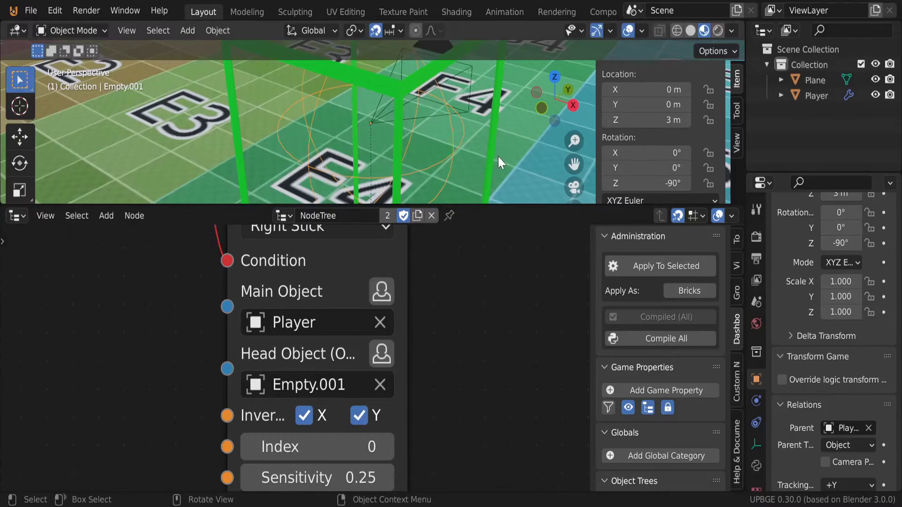
{"action": "scroll", "coordinate": [498, 157], "scroll_direction": "down", "scroll_amount": 4}
{"action": "middle_click_drag", "start_coordinate": [490, 156], "coordinate": [444, 140]}
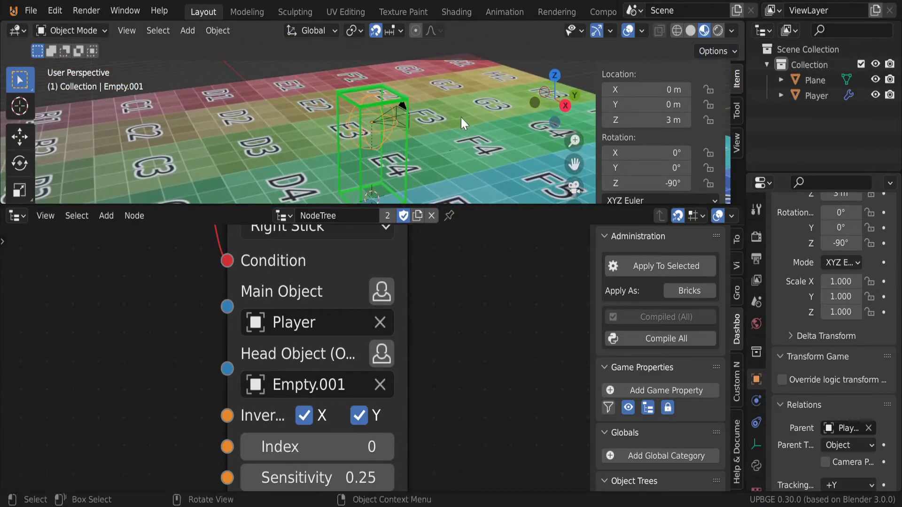
{"action": "middle_click_drag", "start_coordinate": [473, 119], "coordinate": [444, 134]}
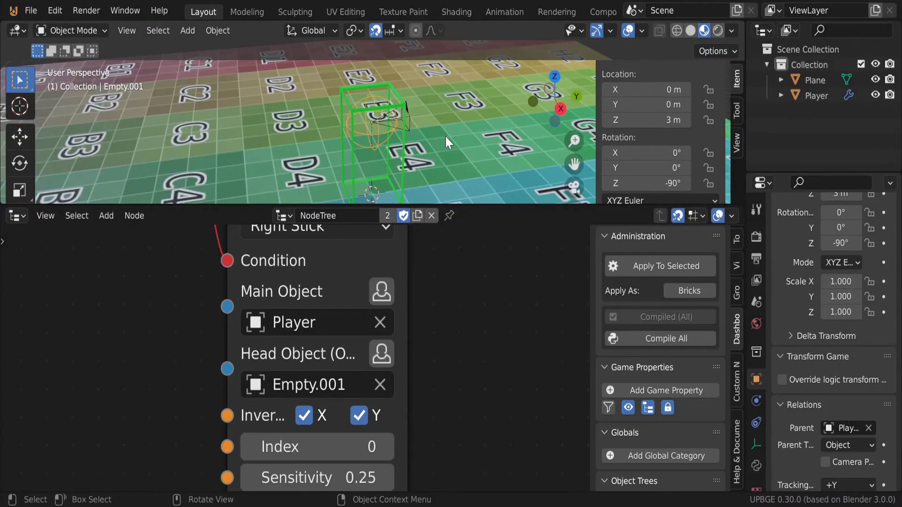
{"action": "key", "text": "KP_0"}
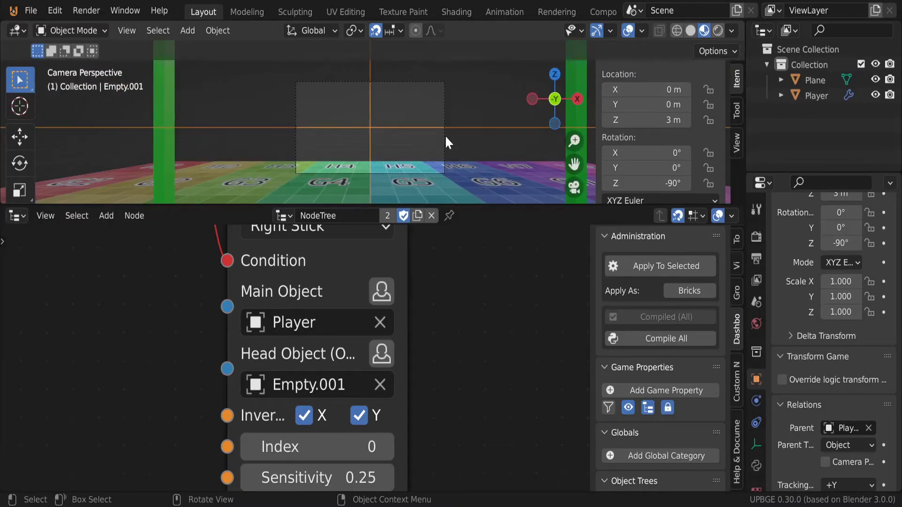
{"action": "key", "text": "p"}
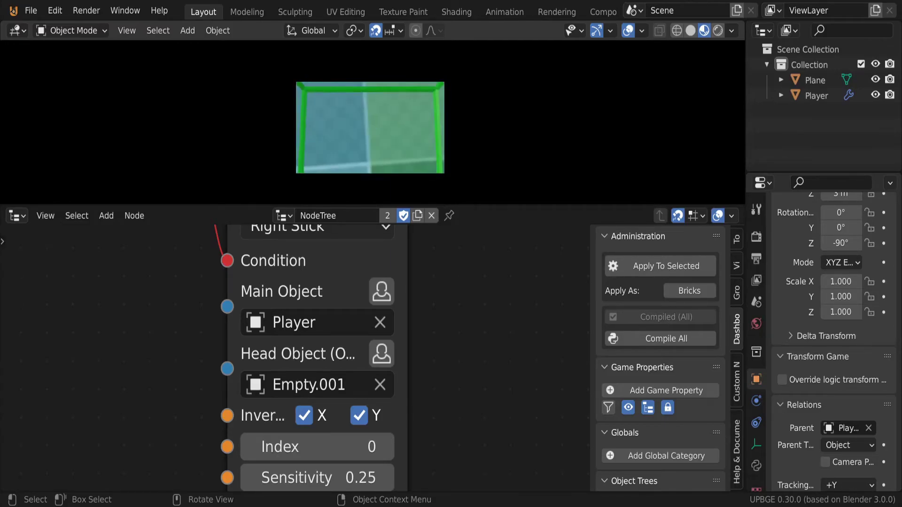
{"action": "key", "text": "Escape"}
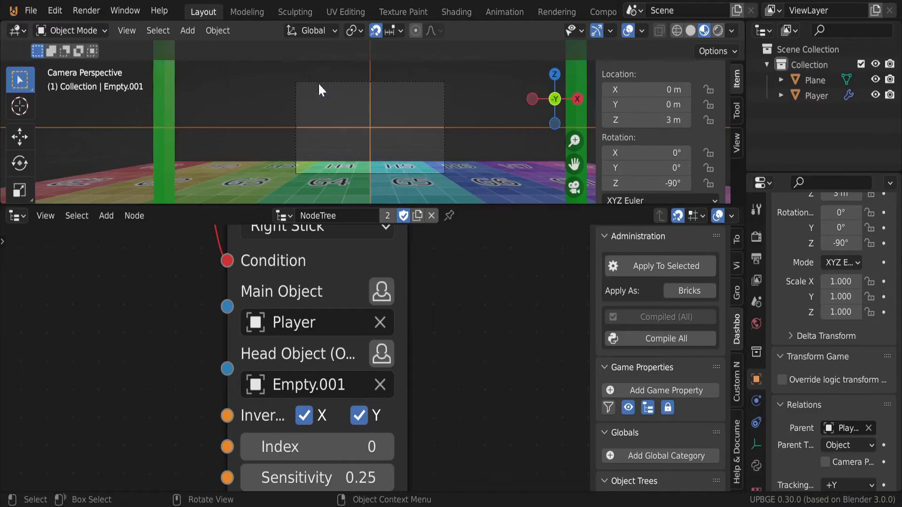
{"action": "middle_click_drag", "start_coordinate": [416, 148], "coordinate": [374, 139]}
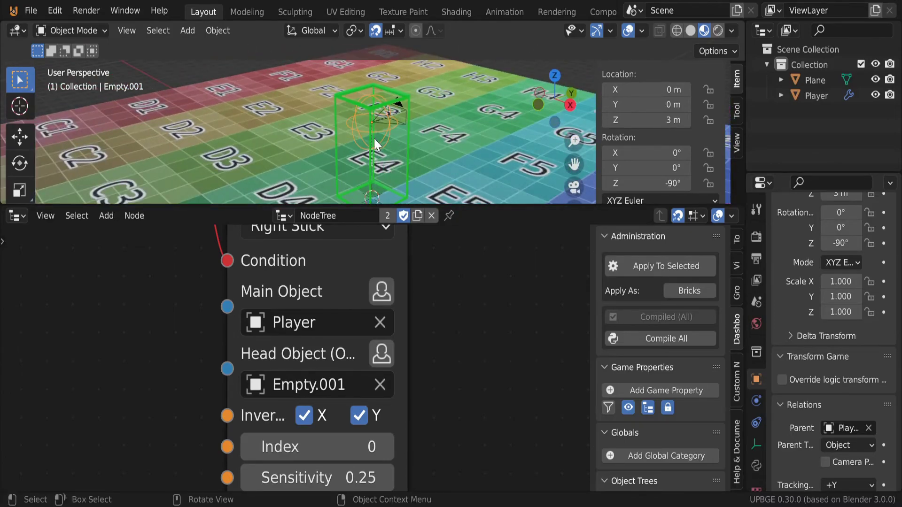
{"action": "scroll", "coordinate": [346, 272], "scroll_direction": "down", "scroll_amount": 3}
{"action": "middle_click_drag", "start_coordinate": [325, 290], "coordinate": [306, 279]}
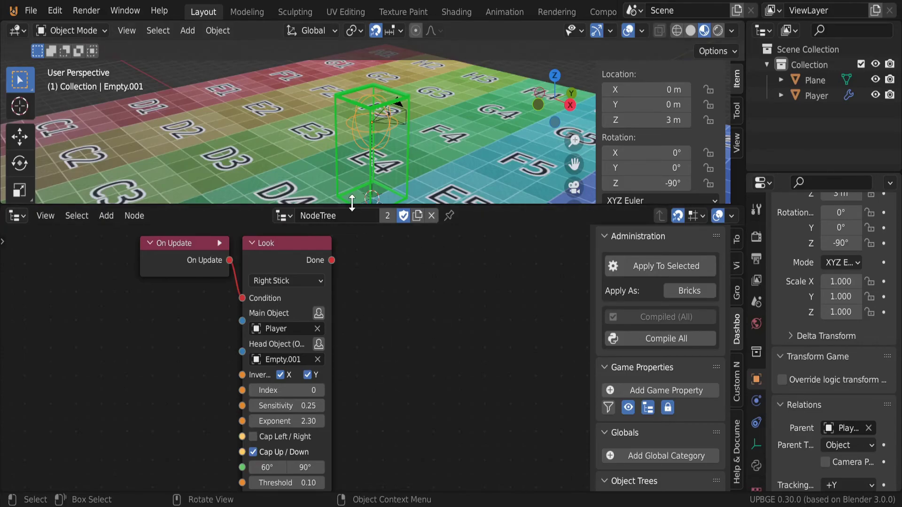
{"action": "middle_click_drag", "start_coordinate": [403, 131], "coordinate": [380, 178]}
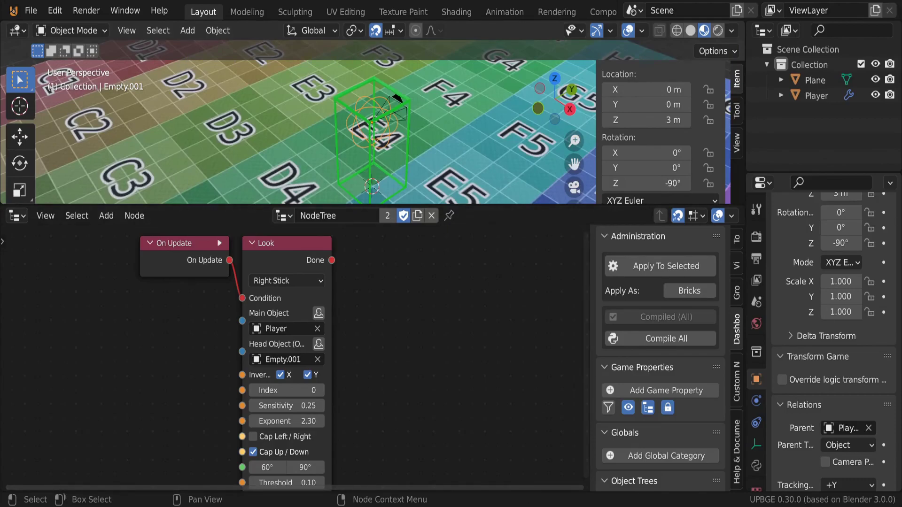